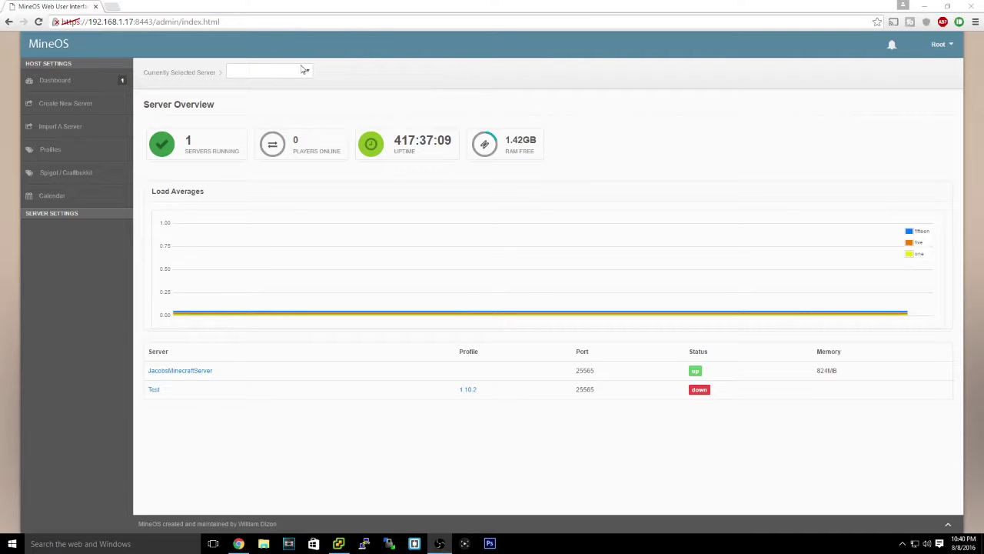
Select JacobsMinecraftServer as the current server
{"action": "left_click", "coordinate": [263, 70]}
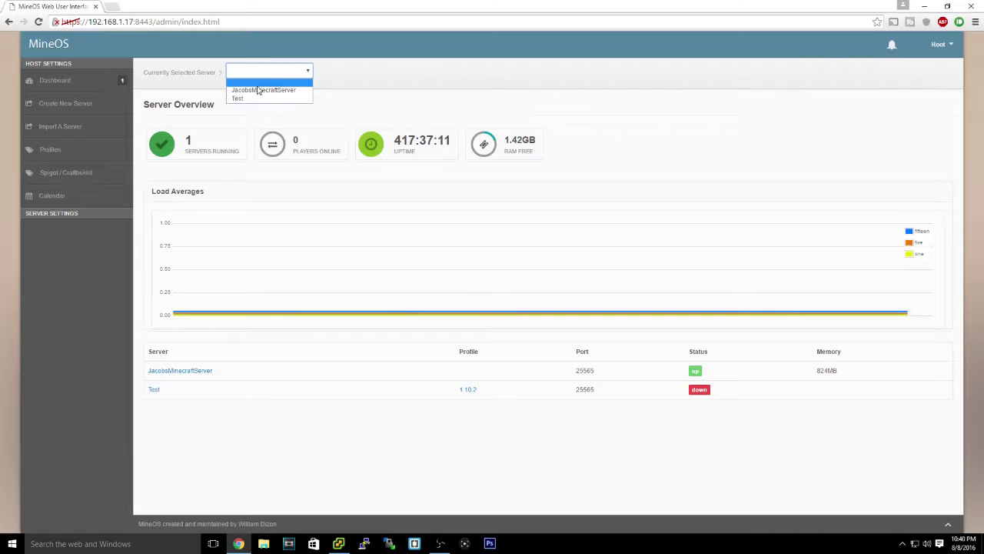
{"action": "left_click", "coordinate": [259, 91]}
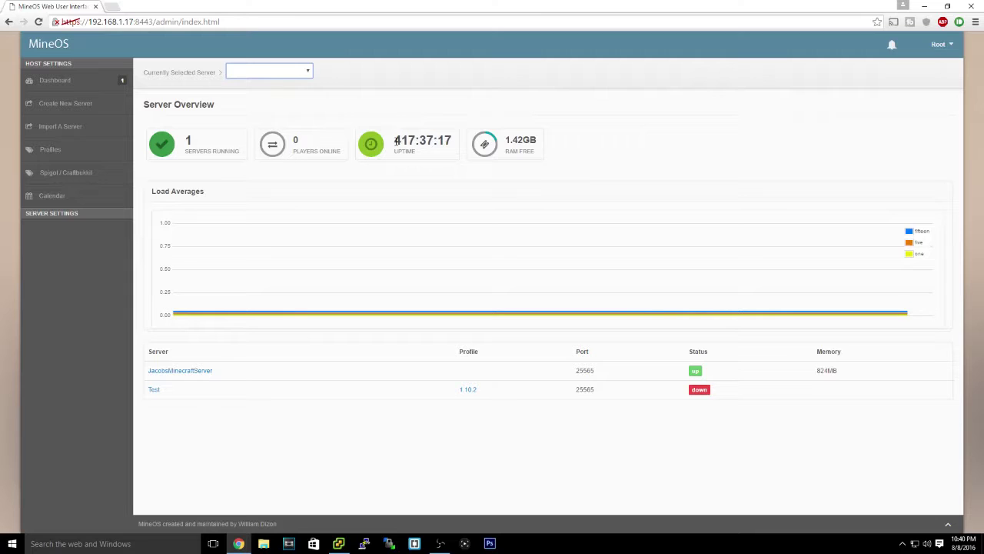
{"action": "triple_click", "coordinate": [395, 141]}
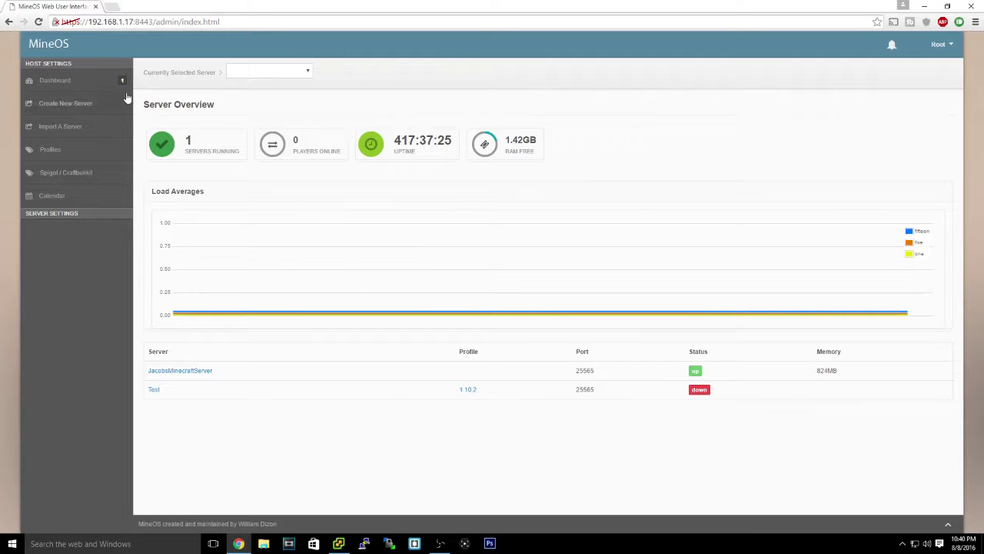
{"action": "left_click", "coordinate": [243, 71]}
{"action": "left_click", "coordinate": [250, 90]}
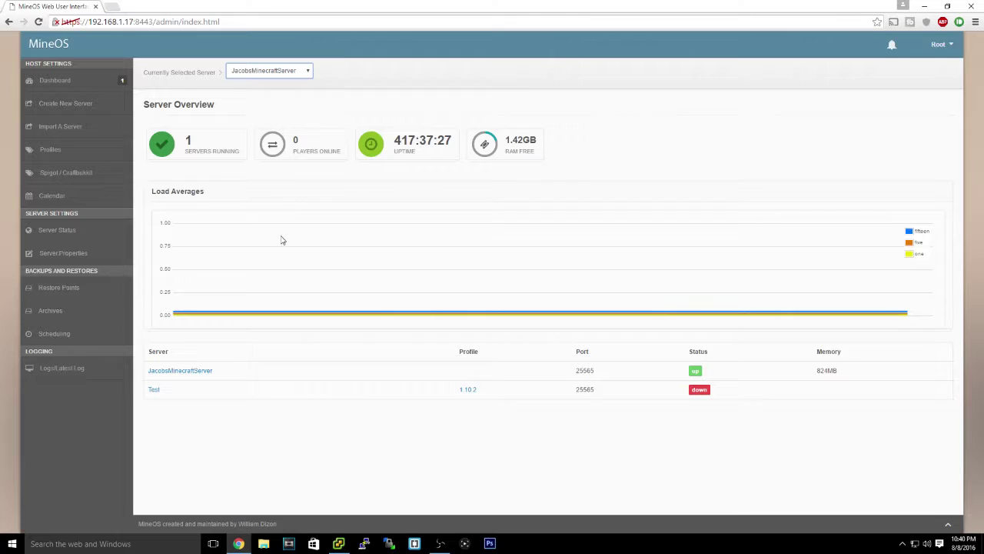
{"action": "left_click", "coordinate": [256, 72]}
{"action": "left_click", "coordinate": [260, 89]}
View the dashboard and the page for creating a new server
{"action": "left_click", "coordinate": [79, 84]}
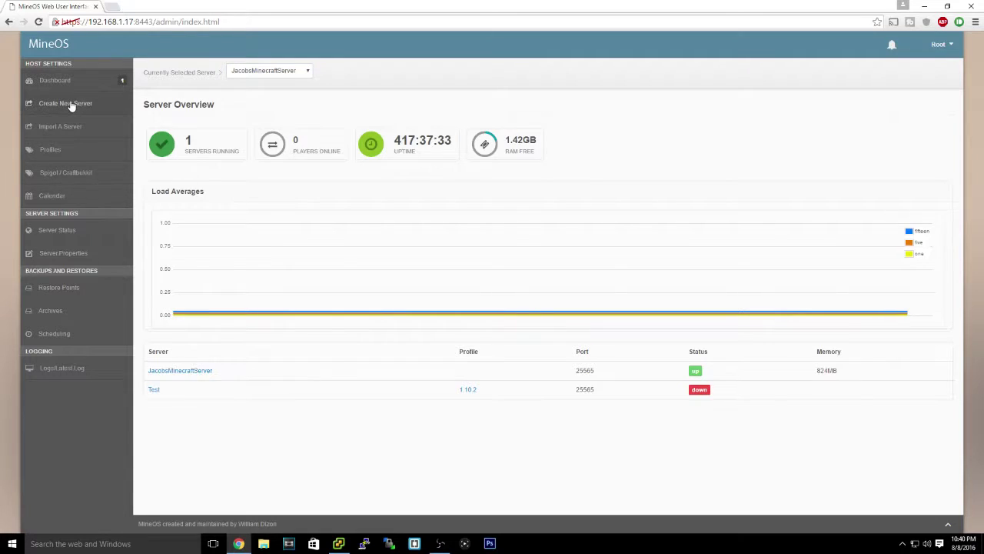
{"action": "left_click", "coordinate": [71, 106]}
{"action": "scroll", "coordinate": [295, 214], "scroll_direction": "down", "scroll_amount": 1}
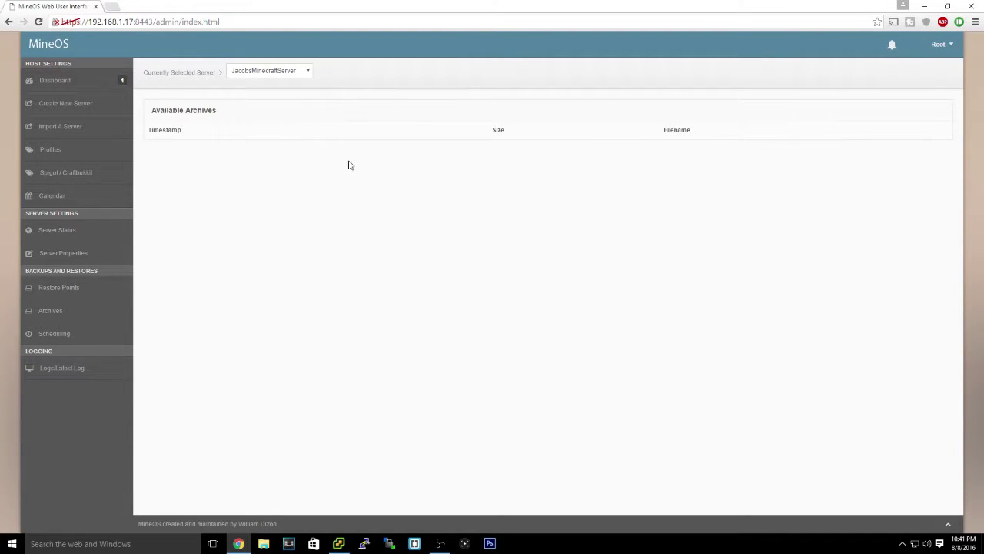
Open the server profiles and look through the available Mojang release jars
{"action": "left_click", "coordinate": [110, 154]}
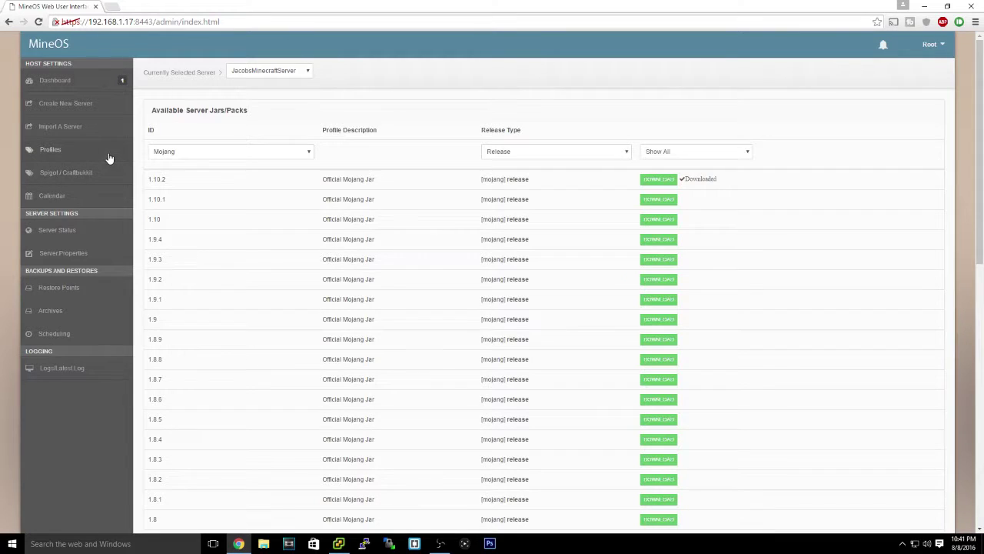
{"action": "scroll", "coordinate": [308, 176], "scroll_direction": "down", "scroll_amount": 2}
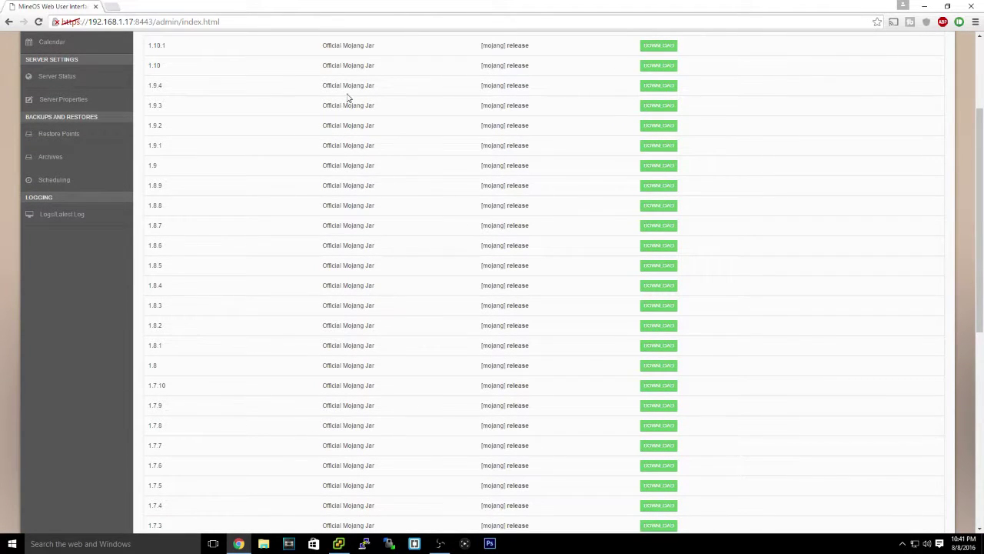
{"action": "scroll", "coordinate": [362, 166], "scroll_direction": "up", "scroll_amount": 2}
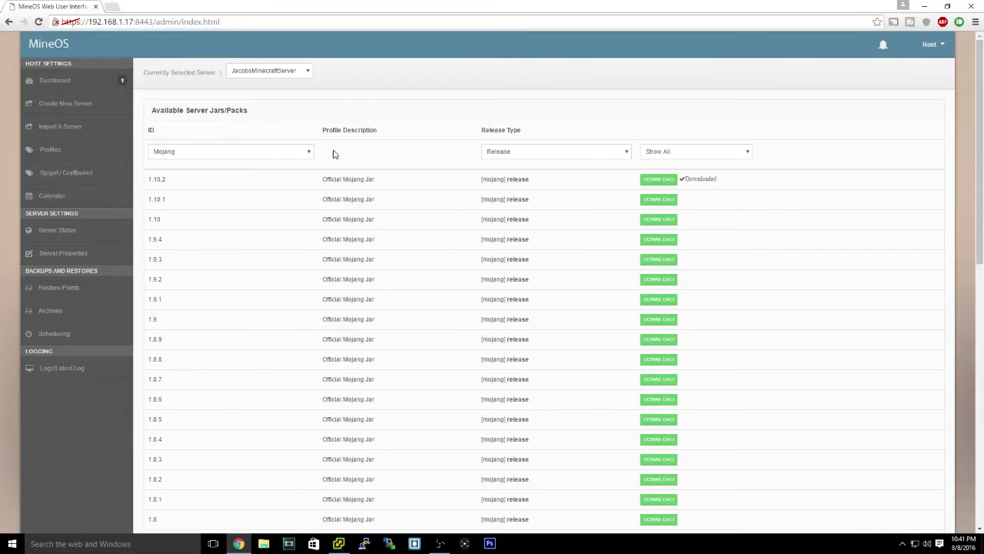
{"action": "double_click", "coordinate": [155, 180]}
Filter the profiles by Feed the Beast, FTB-3rd Party, Forge, SpongeVanilla and BungeeCord to browse each set of server packs
{"action": "left_click", "coordinate": [222, 150]}
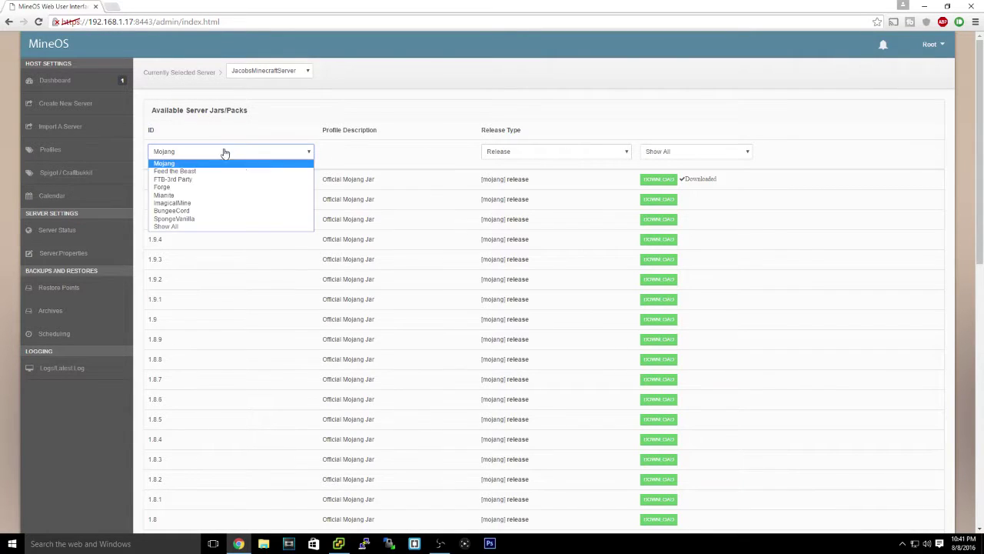
{"action": "left_click", "coordinate": [261, 172]}
{"action": "left_click", "coordinate": [257, 158]}
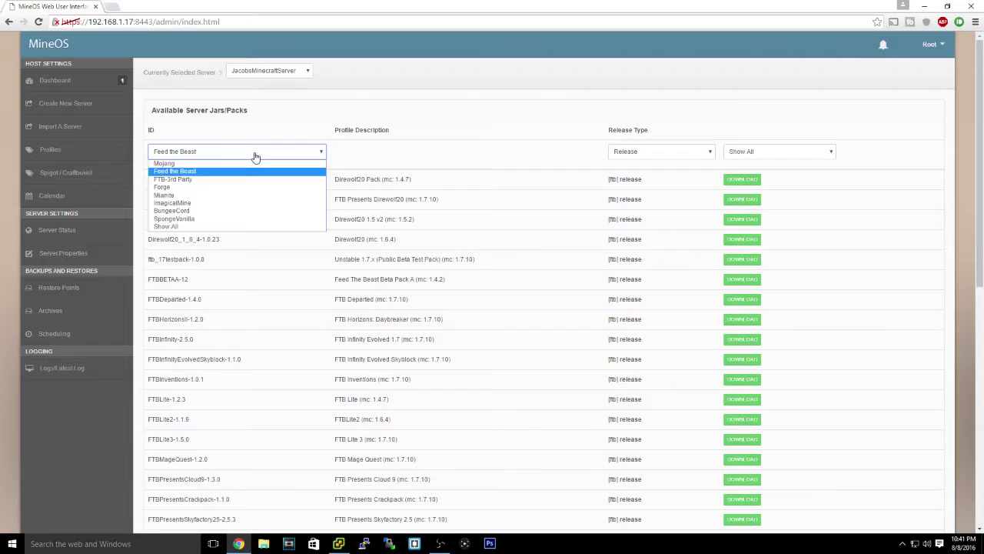
{"action": "left_click", "coordinate": [247, 180]}
{"action": "left_click", "coordinate": [241, 153]}
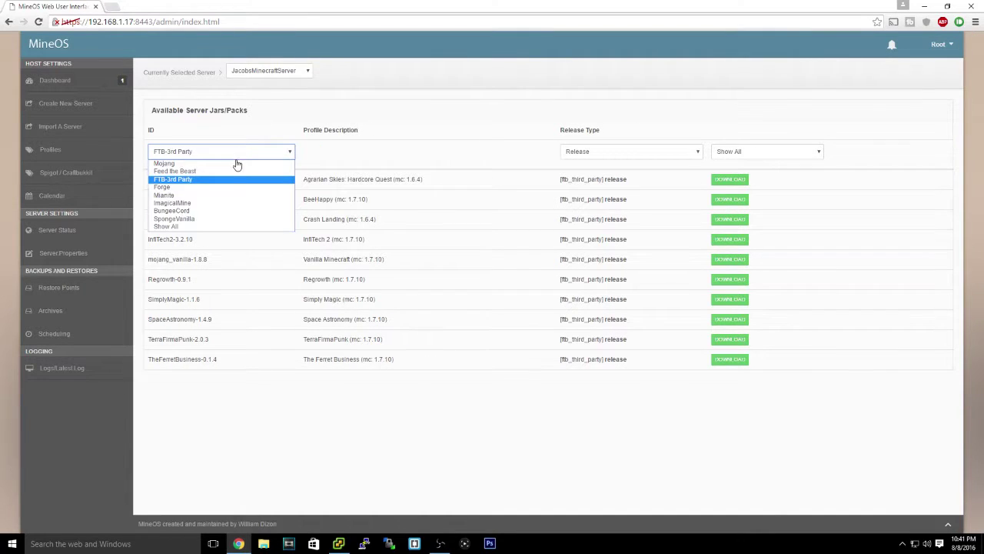
{"action": "left_click", "coordinate": [223, 187]}
{"action": "left_click", "coordinate": [234, 154]}
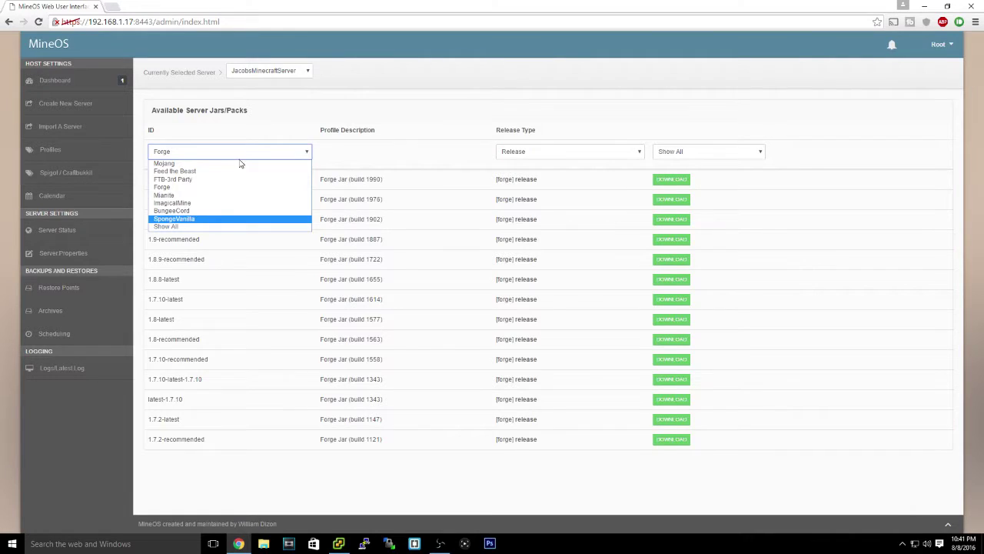
{"action": "key", "text": "Return"}
{"action": "left_click", "coordinate": [237, 153]}
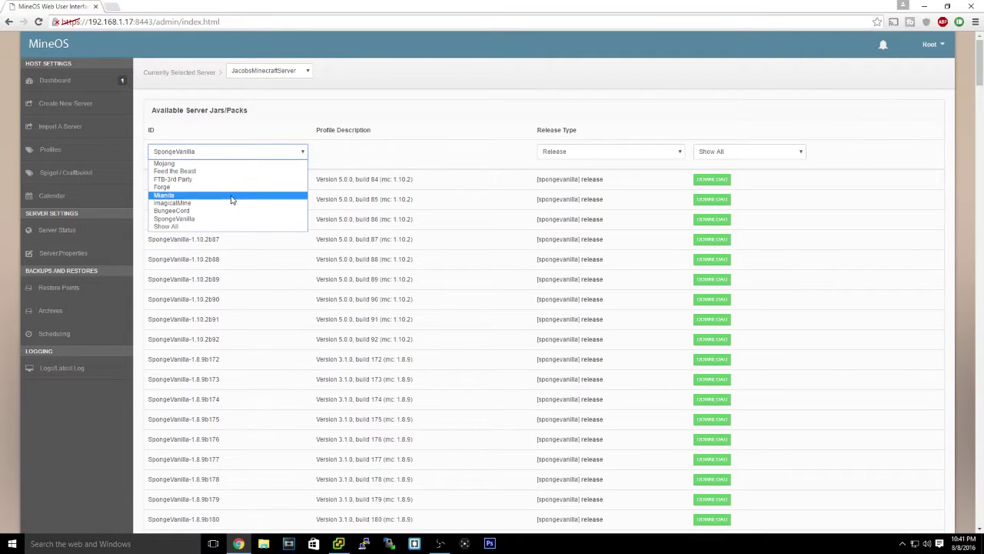
{"action": "left_click", "coordinate": [231, 211]}
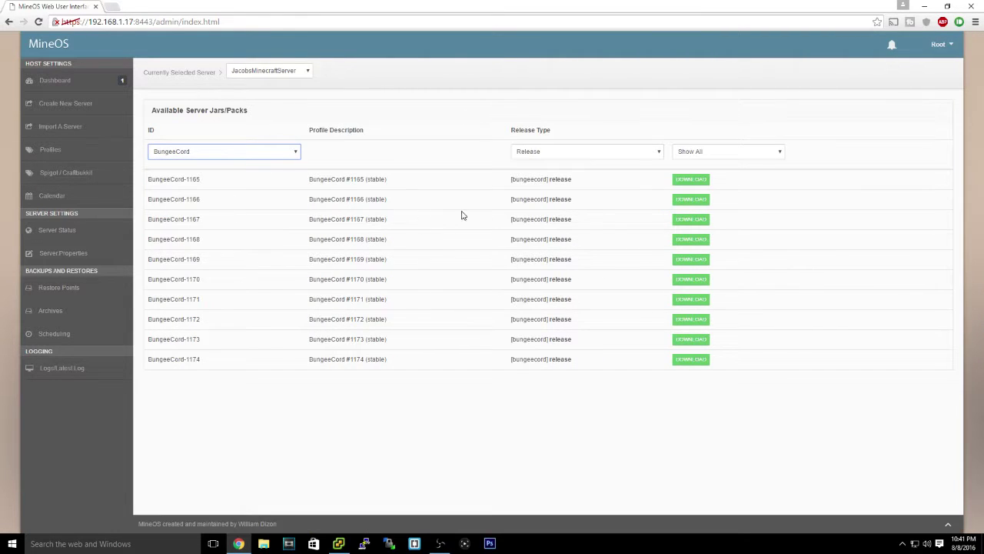
View the Spigot/Craftbukkit build tools and the monthly calendar page
{"action": "left_click", "coordinate": [57, 181]}
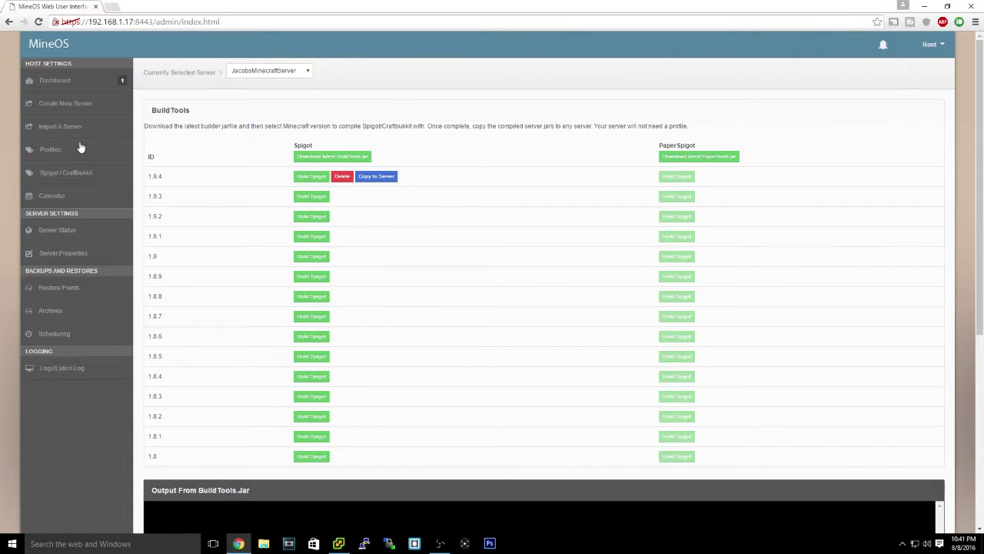
{"action": "left_click", "coordinate": [50, 199]}
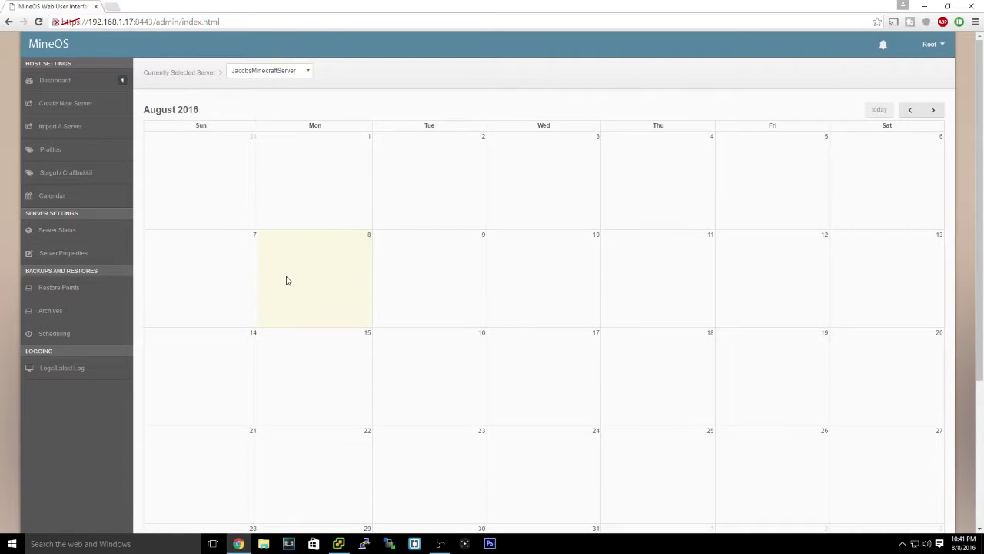
{"action": "scroll", "coordinate": [623, 284], "scroll_direction": "down", "scroll_amount": 3}
{"action": "scroll", "coordinate": [610, 282], "scroll_direction": "up", "scroll_amount": 3}
Open the status page of JacobsMinecraftServer and examine its player count, runnable jar choices and remaining server settings
{"action": "left_click", "coordinate": [65, 232]}
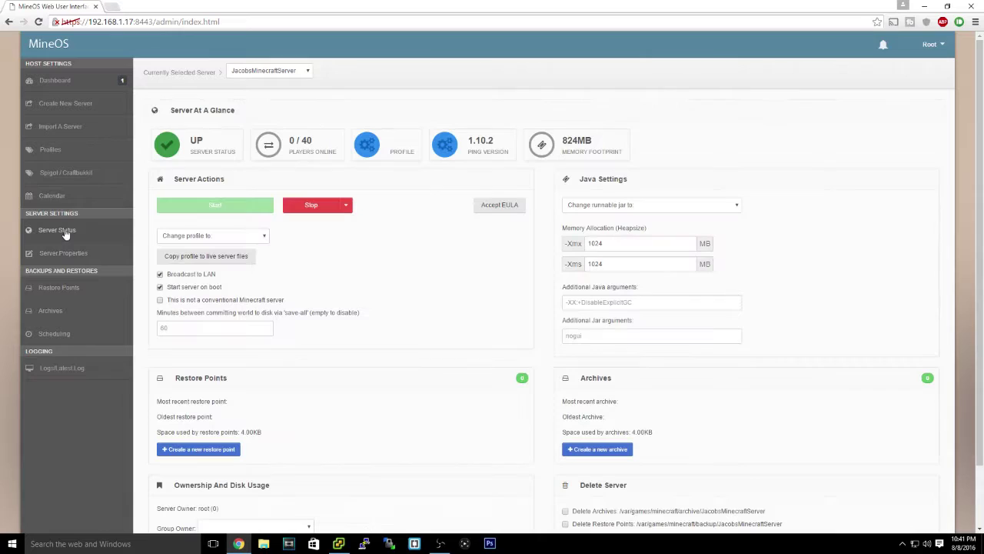
{"action": "left_click", "coordinate": [261, 73]}
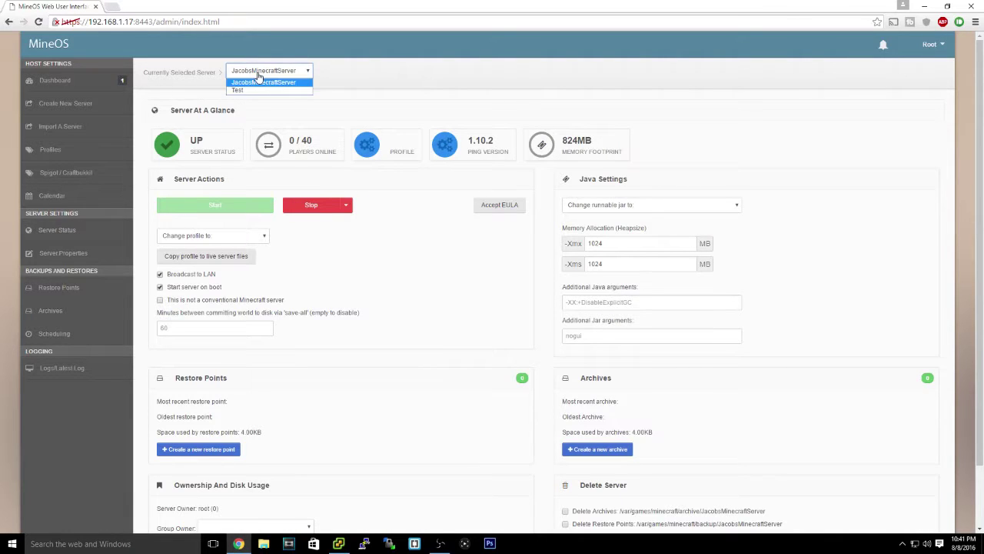
{"action": "left_click", "coordinate": [239, 83]}
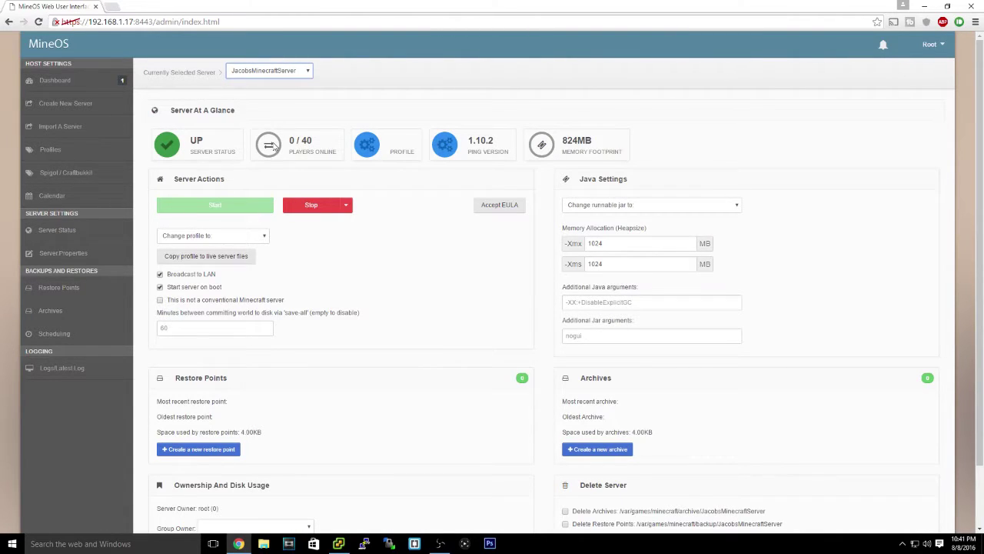
{"action": "left_click", "coordinate": [305, 142]}
{"action": "left_click", "coordinate": [323, 142]}
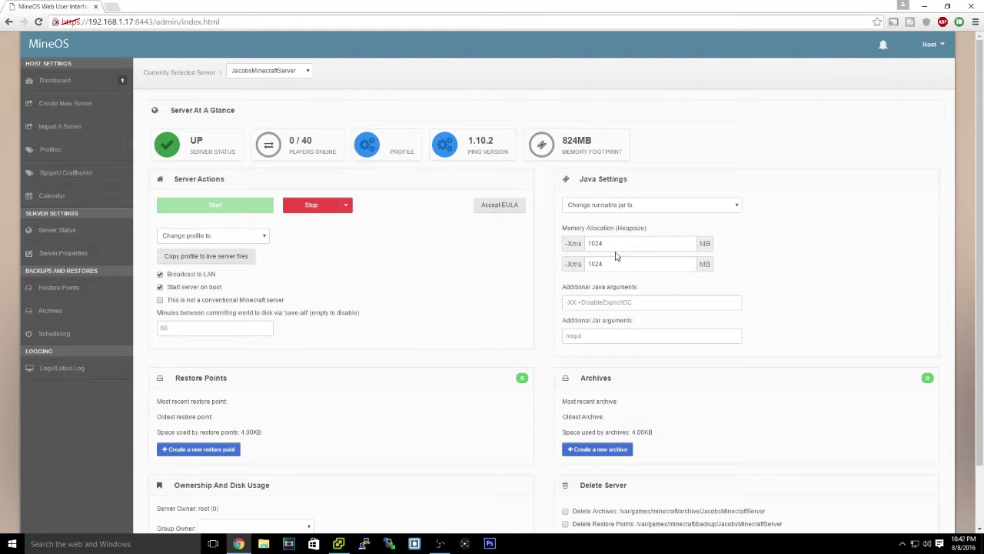
{"action": "left_click", "coordinate": [632, 205]}
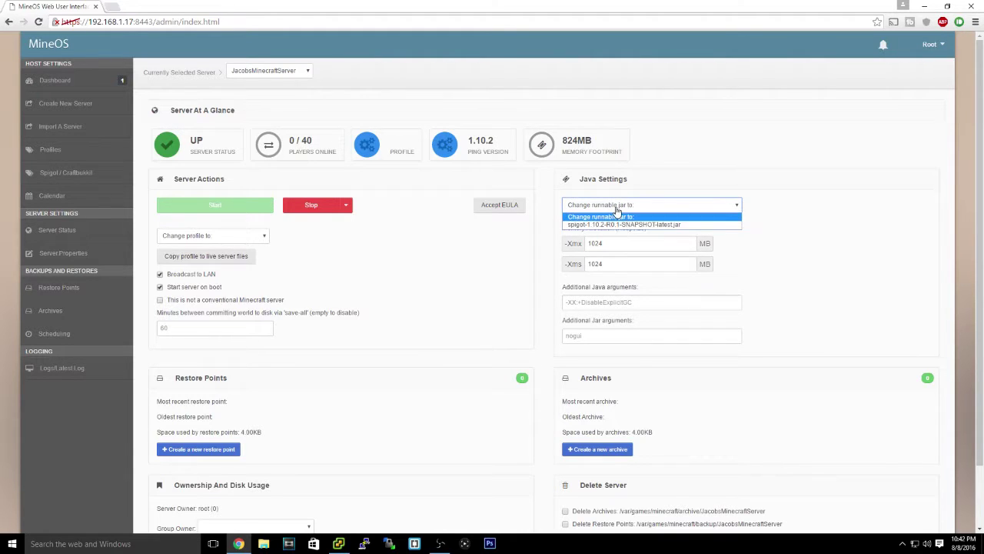
{"action": "left_click", "coordinate": [617, 210]}
{"action": "scroll", "coordinate": [287, 286], "scroll_direction": "down", "scroll_amount": 1}
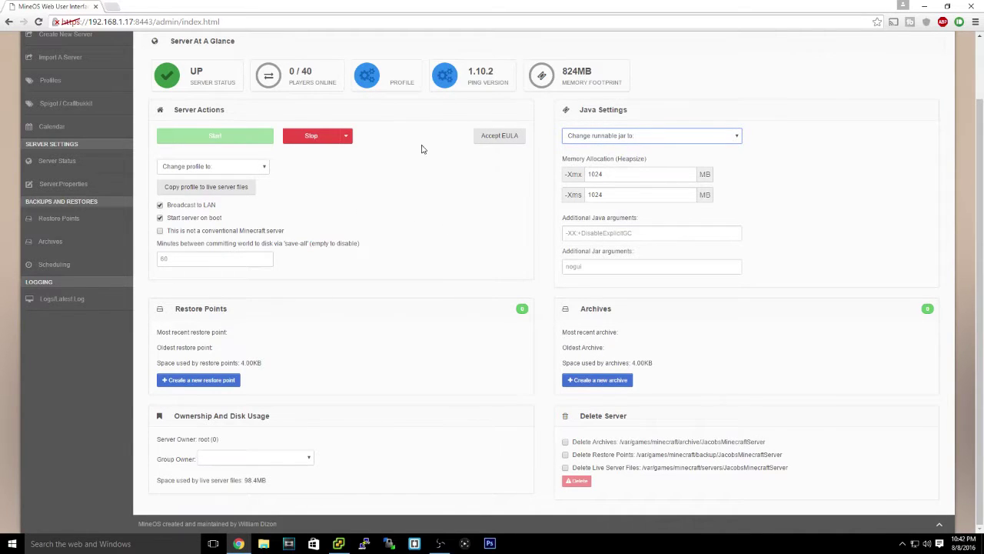
Open the server properties of JacobsMinecraftServer and look through the whole list of settings
{"action": "left_click", "coordinate": [79, 188]}
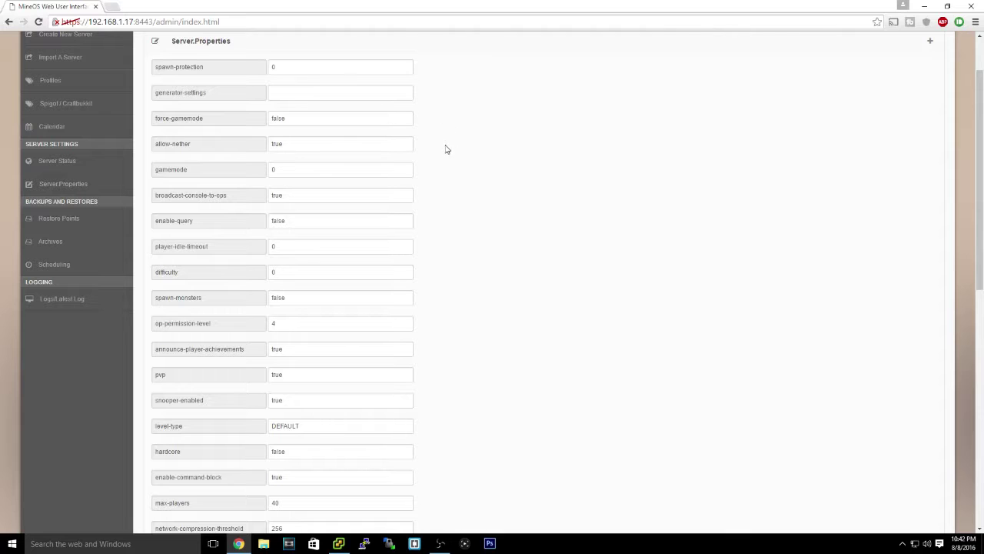
{"action": "scroll", "coordinate": [442, 146], "scroll_direction": "down", "scroll_amount": 10}
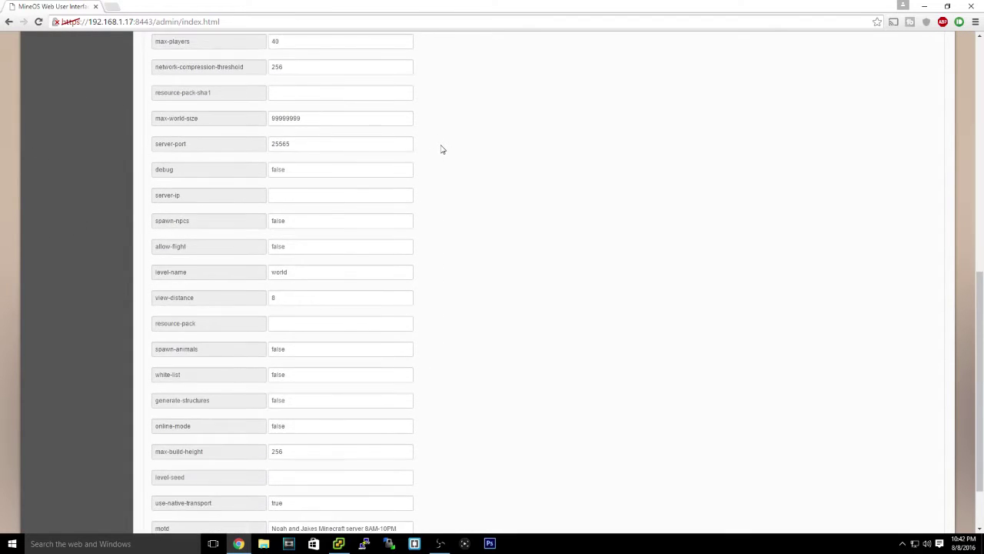
{"action": "scroll", "coordinate": [428, 144], "scroll_direction": "up", "scroll_amount": 2}
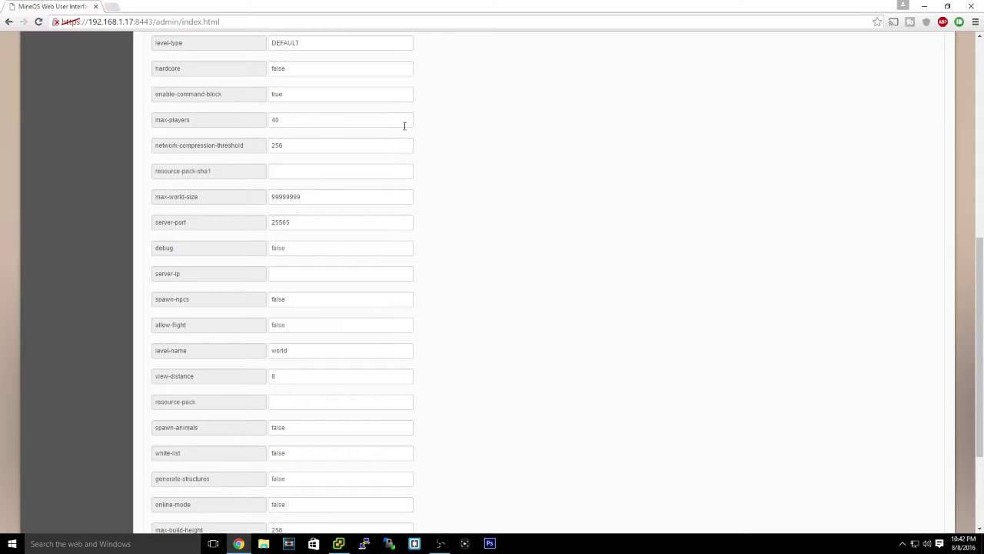
{"action": "scroll", "coordinate": [395, 119], "scroll_direction": "up", "scroll_amount": 6}
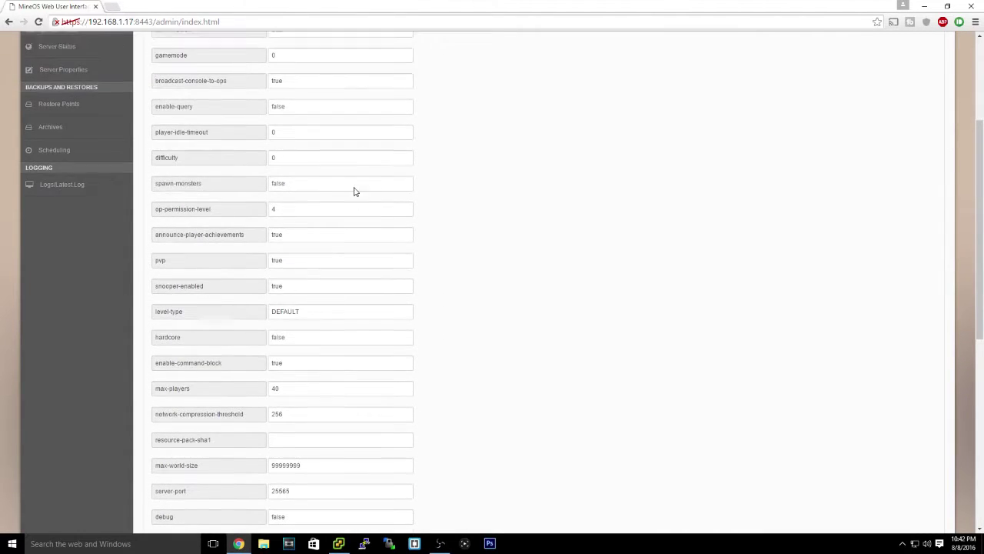
{"action": "scroll", "coordinate": [198, 103], "scroll_direction": "up", "scroll_amount": 1}
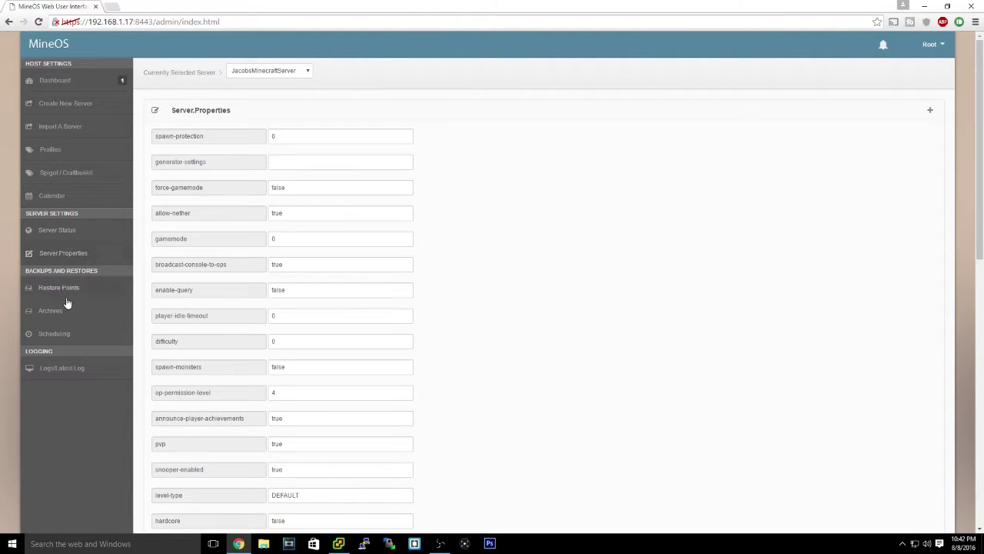
View the available restore points and archives of the selected server
{"action": "left_click", "coordinate": [110, 291]}
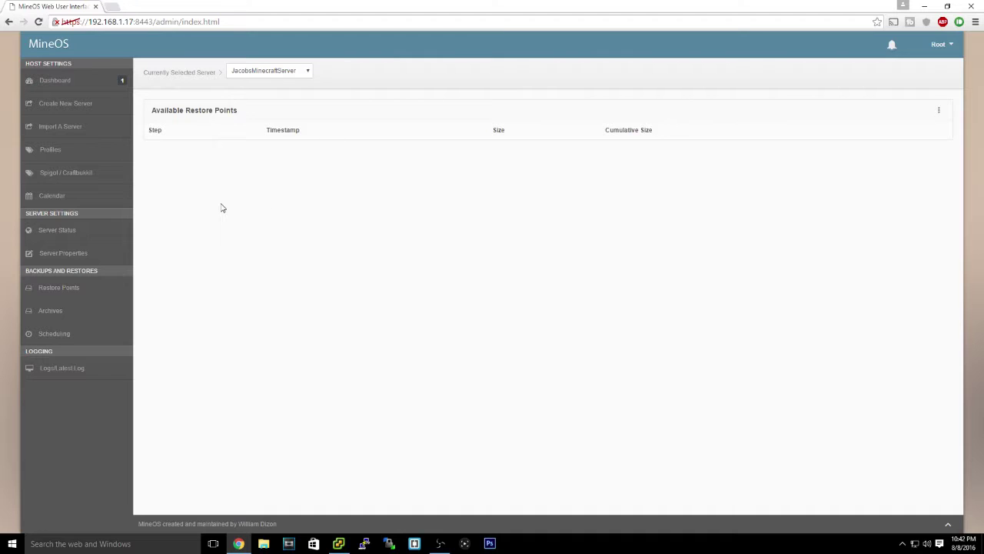
{"action": "left_click", "coordinate": [100, 313]}
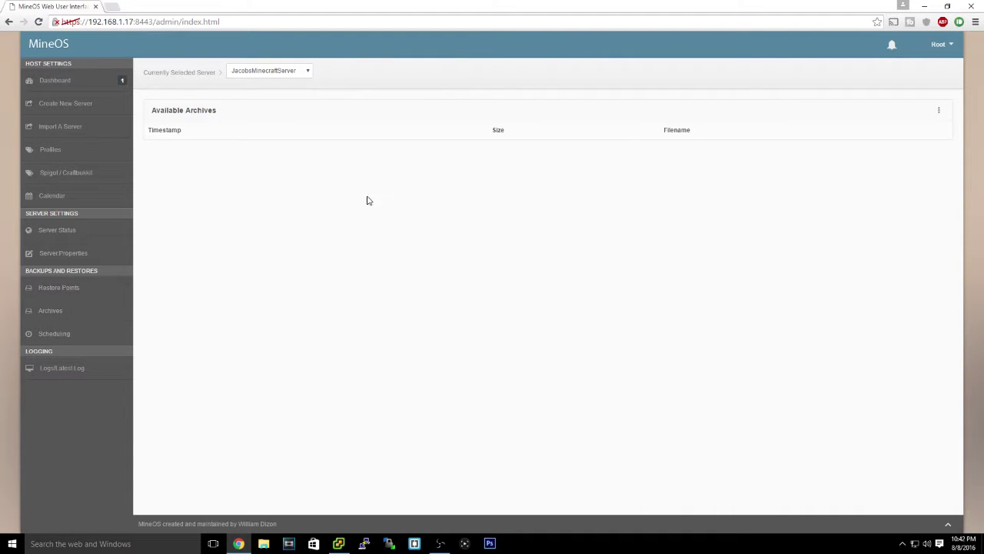
{"action": "left_click", "coordinate": [103, 290]}
{"action": "left_click", "coordinate": [110, 312]}
View the crontab schedule and the calendar, and check which commands a scheduled cron job can run
{"action": "left_click", "coordinate": [108, 335]}
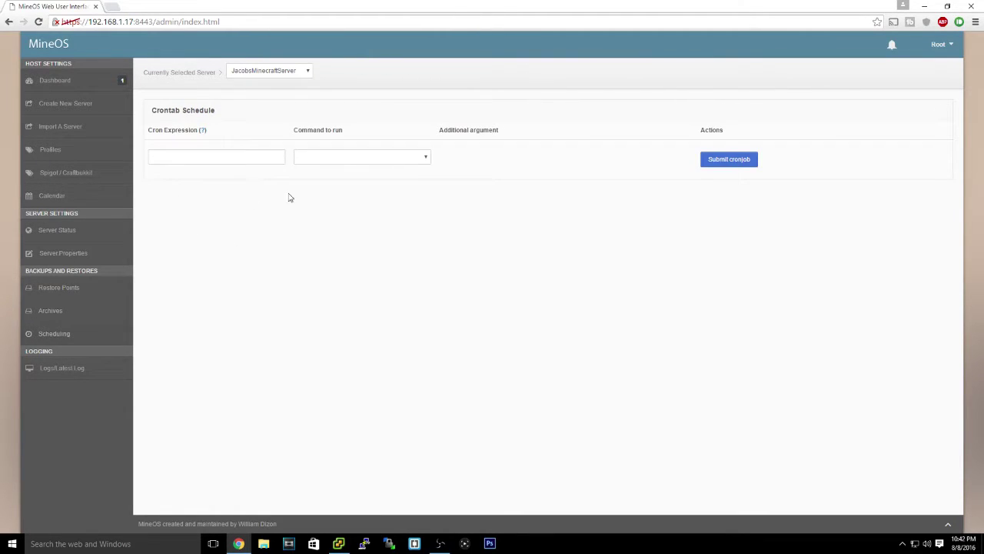
{"action": "left_click", "coordinate": [67, 196]}
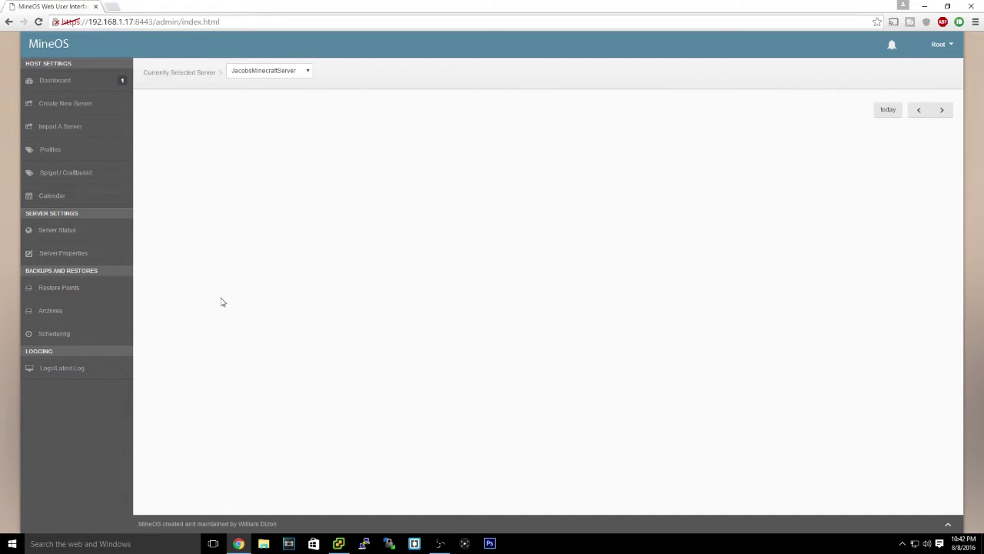
{"action": "left_click", "coordinate": [73, 335]}
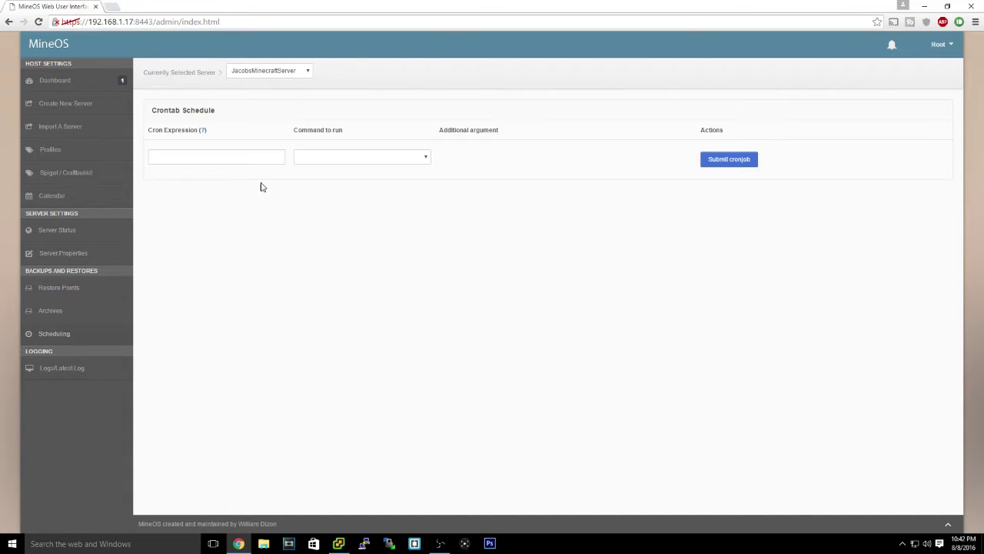
{"action": "left_click_drag", "start_coordinate": [153, 112], "coordinate": [222, 121]}
{"action": "left_click", "coordinate": [204, 156]}
{"action": "left_click", "coordinate": [321, 160]}
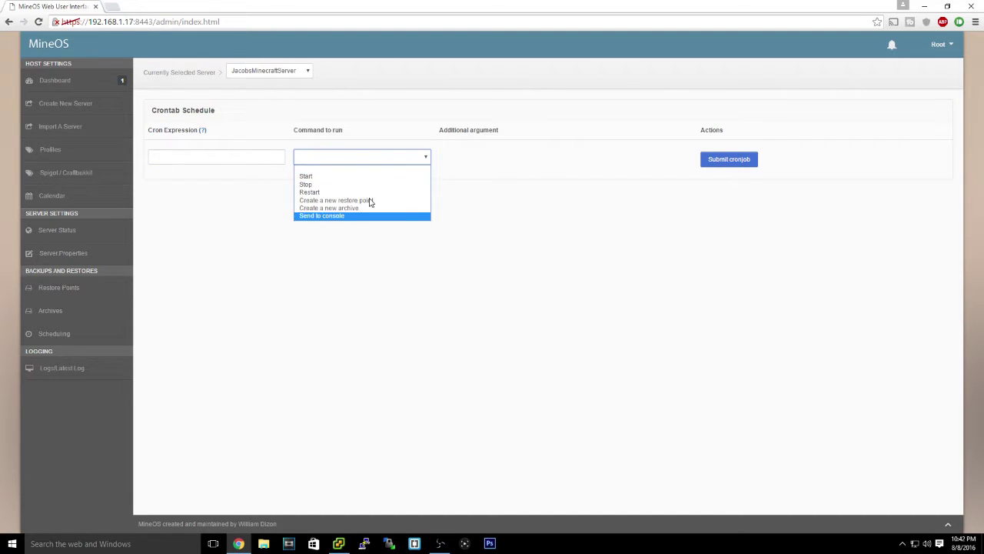
{"action": "left_click", "coordinate": [410, 159]}
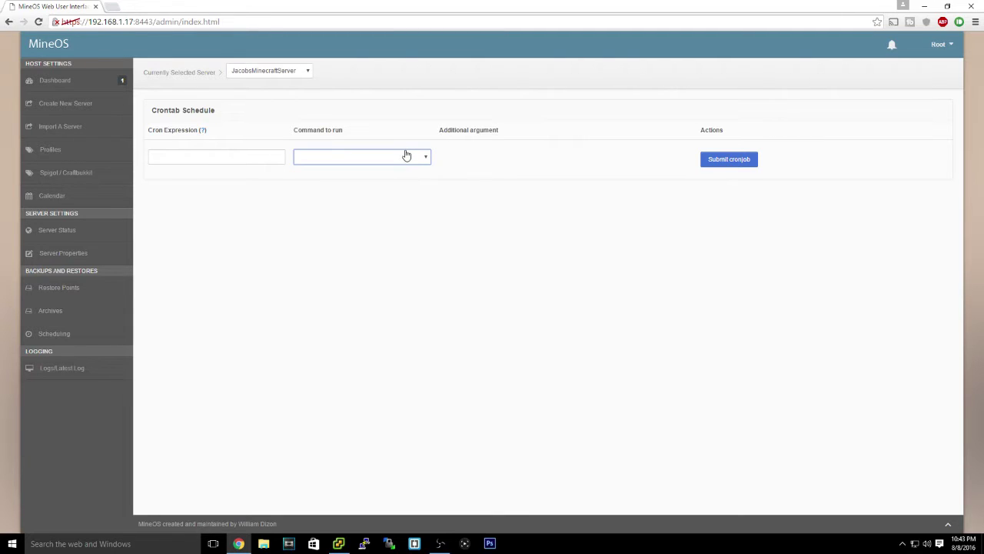
Choose Stop as the command for a new cron job and look over the other available commands
{"action": "left_click", "coordinate": [261, 155]}
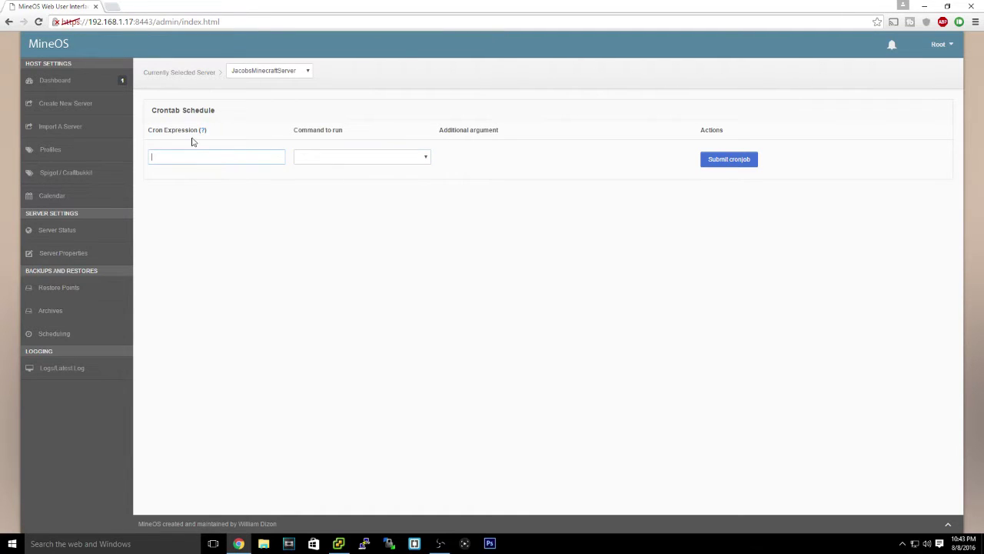
{"action": "left_click", "coordinate": [337, 168]}
{"action": "left_click", "coordinate": [203, 154]}
{"action": "left_click", "coordinate": [314, 157]}
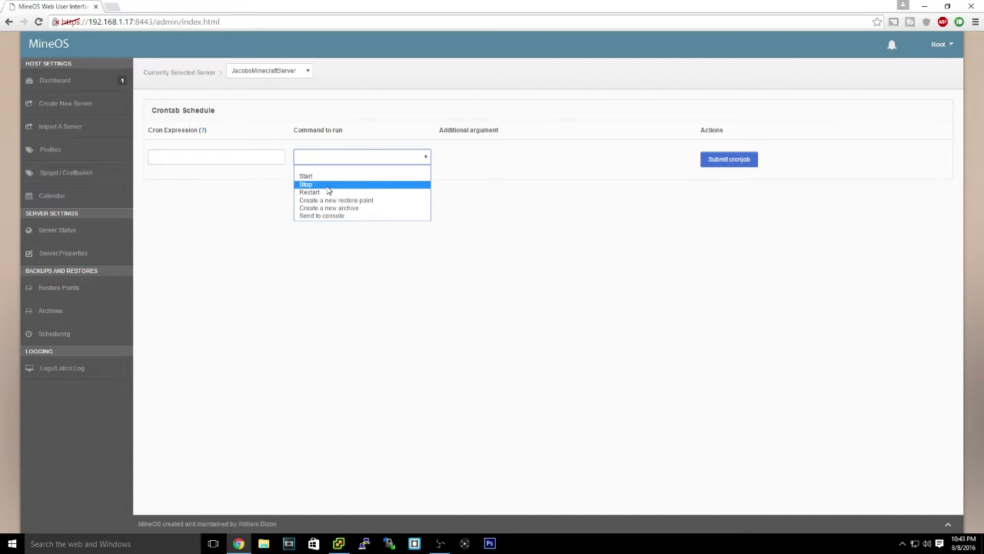
{"action": "left_click", "coordinate": [327, 185]}
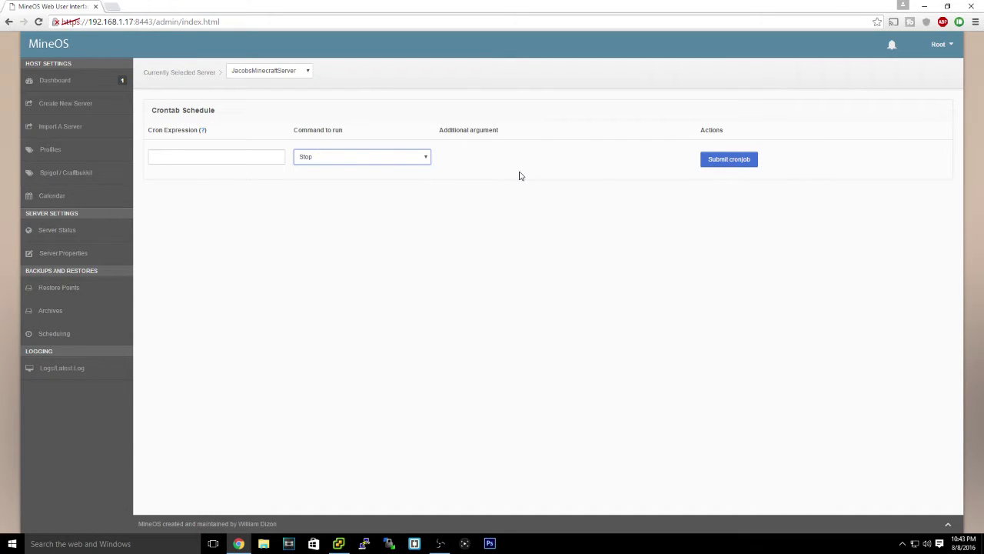
{"action": "left_click", "coordinate": [424, 159]}
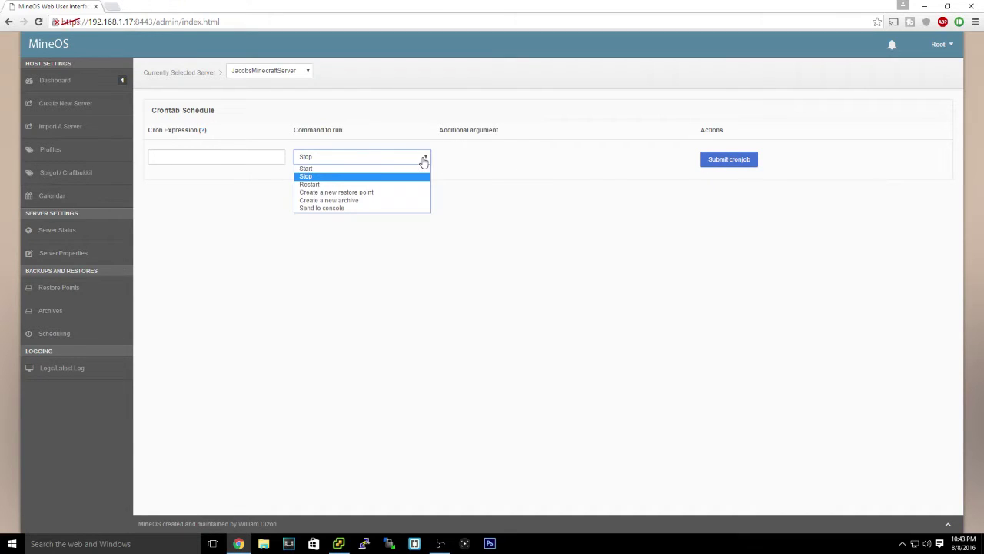
View the cron expression help page, and return to MineOS with JacobsMinecraftServer selected
{"action": "left_click", "coordinate": [203, 131]}
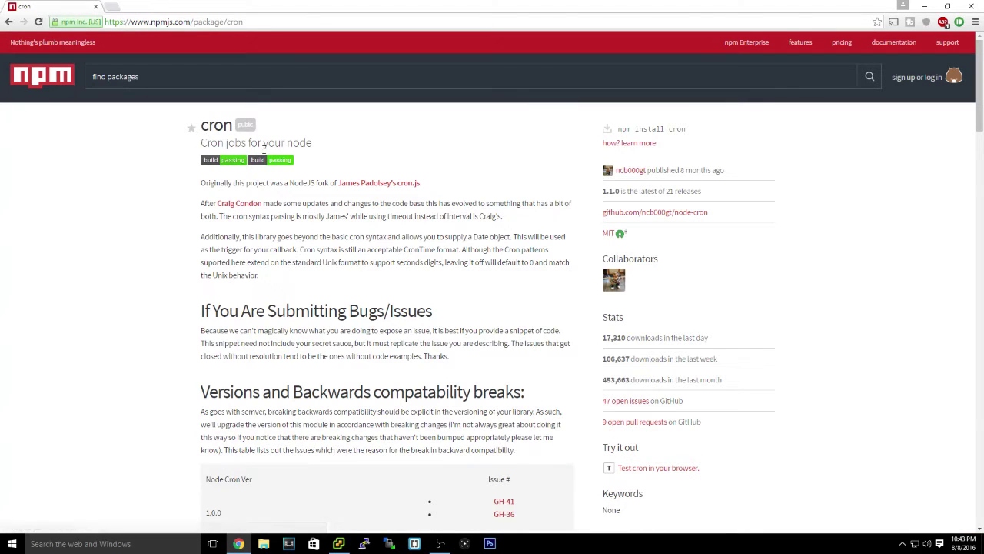
{"action": "left_click", "coordinate": [8, 21]}
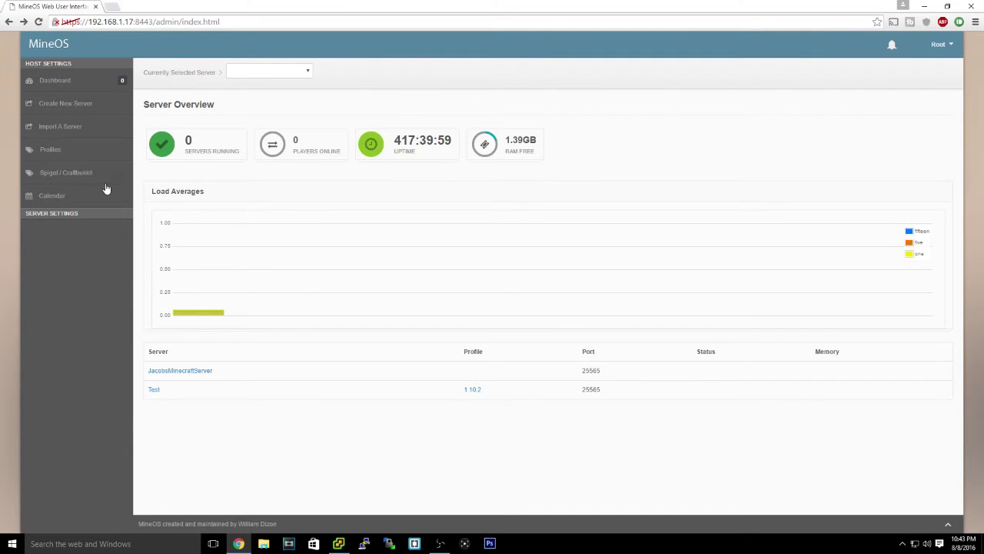
{"action": "left_click", "coordinate": [254, 72]}
{"action": "left_click", "coordinate": [256, 90]}
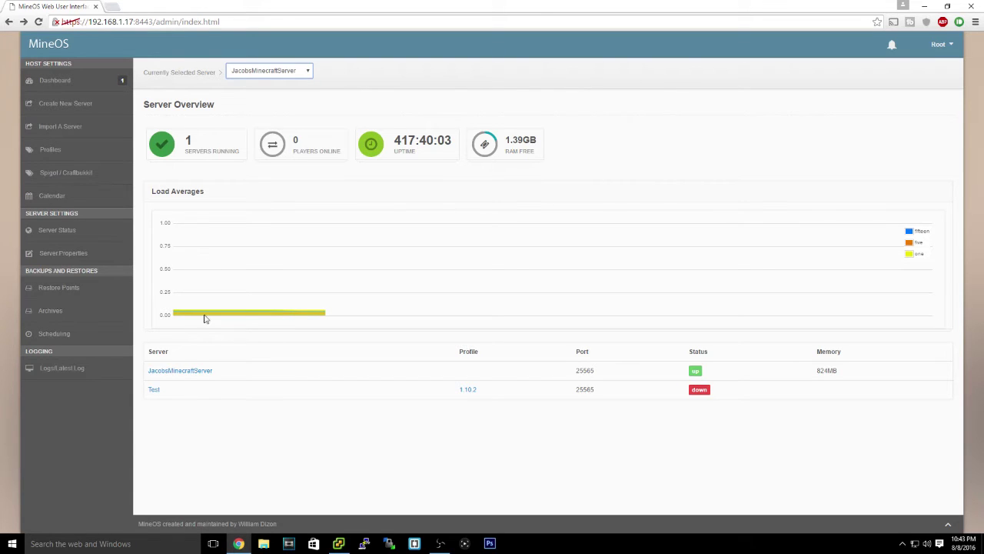
Open the latest log of JacobsMinecraftServer and look back through its earlier entries
{"action": "left_click", "coordinate": [110, 367]}
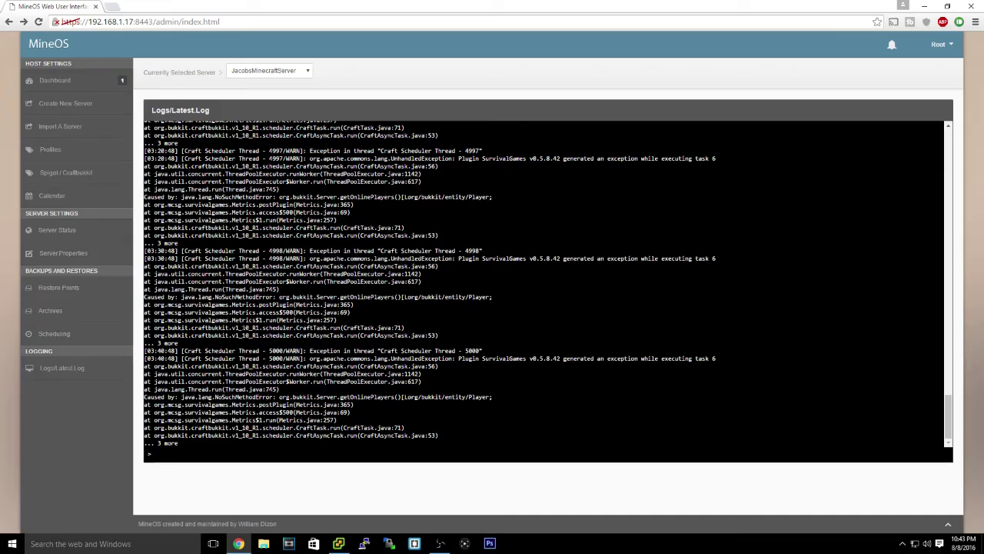
{"action": "scroll", "coordinate": [300, 253], "scroll_direction": "up", "scroll_amount": 10}
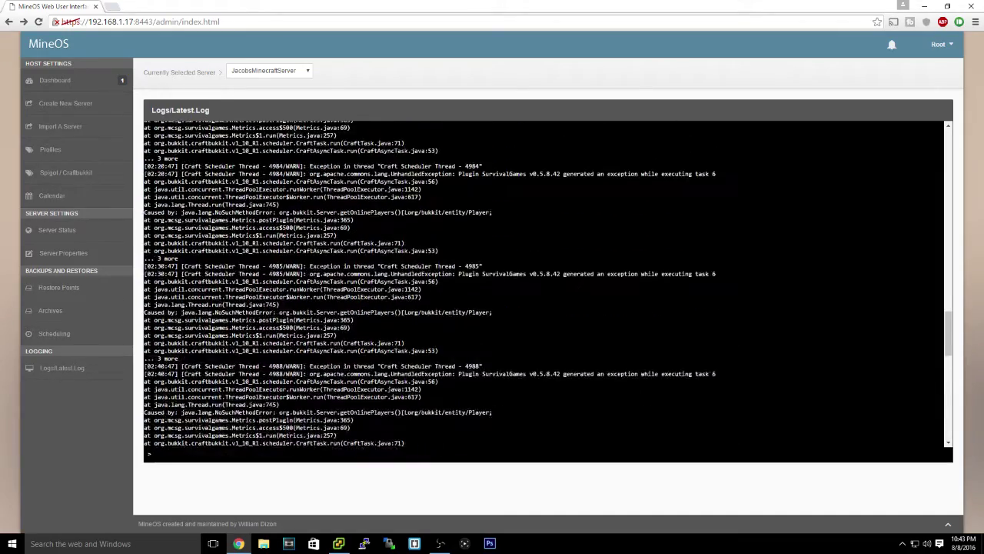
{"action": "scroll", "coordinate": [300, 250], "scroll_direction": "up", "scroll_amount": 10}
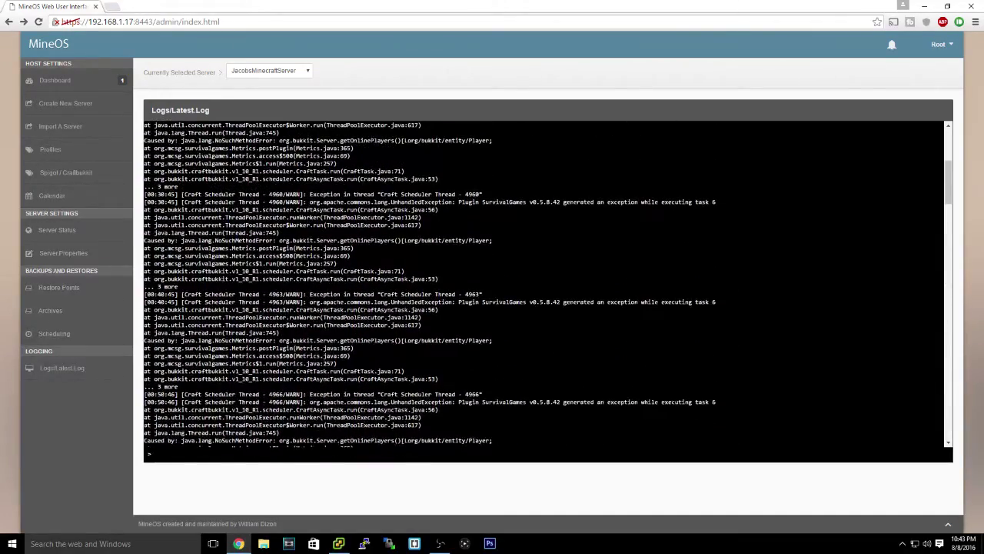
View the latest log of the Test server, and return to the dashboard with JacobsMinecraftServer selected
{"action": "left_click", "coordinate": [261, 71]}
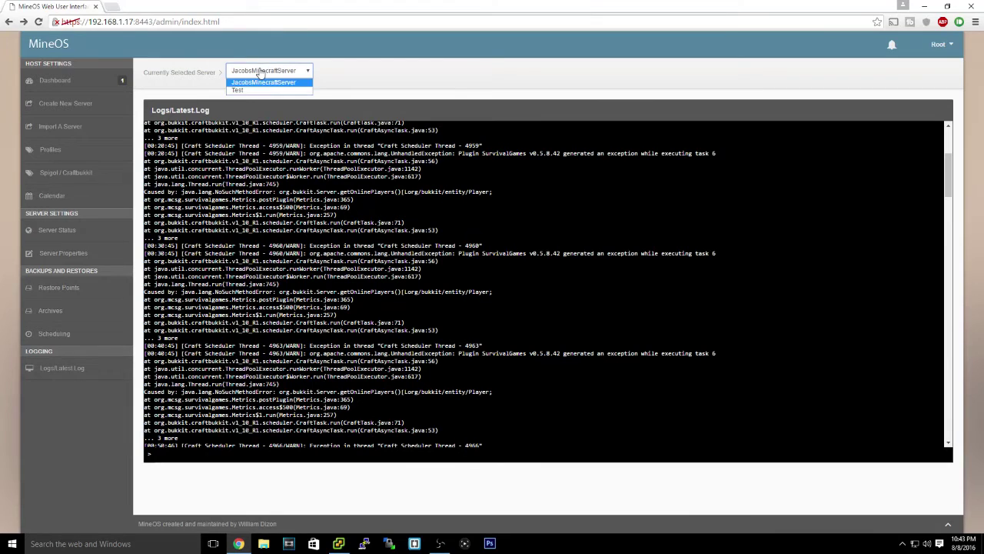
{"action": "left_click", "coordinate": [261, 94]}
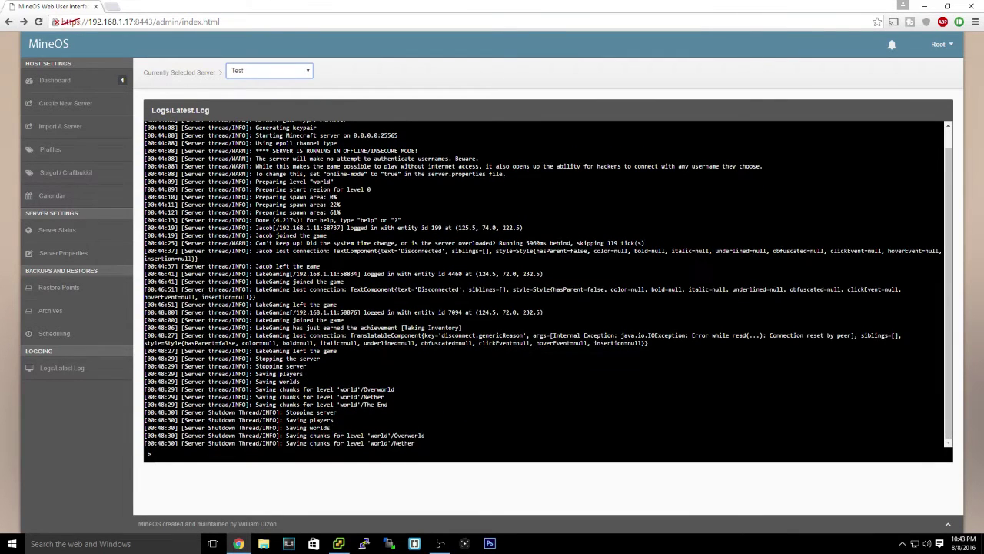
{"action": "left_click", "coordinate": [278, 71]}
{"action": "left_click", "coordinate": [266, 83]}
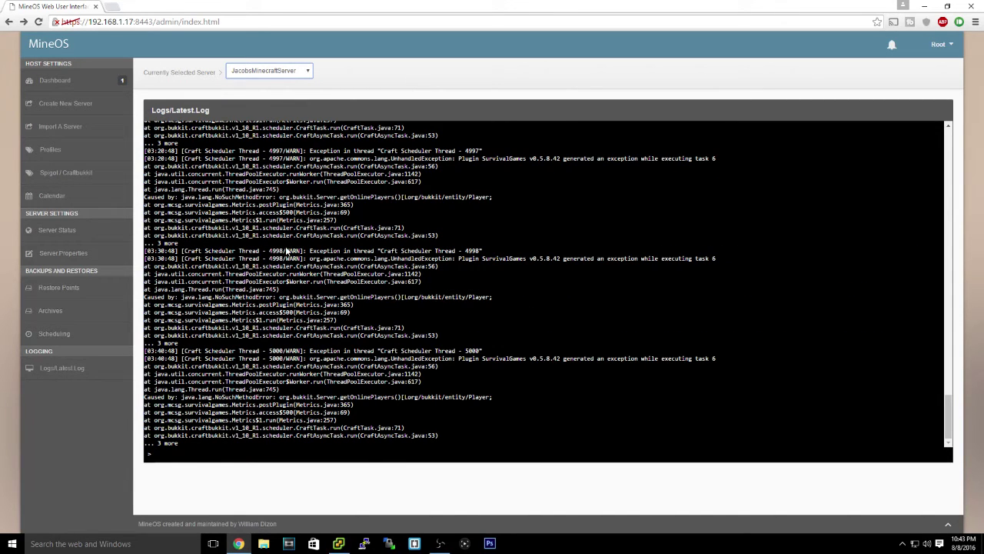
{"action": "left_click", "coordinate": [50, 84]}
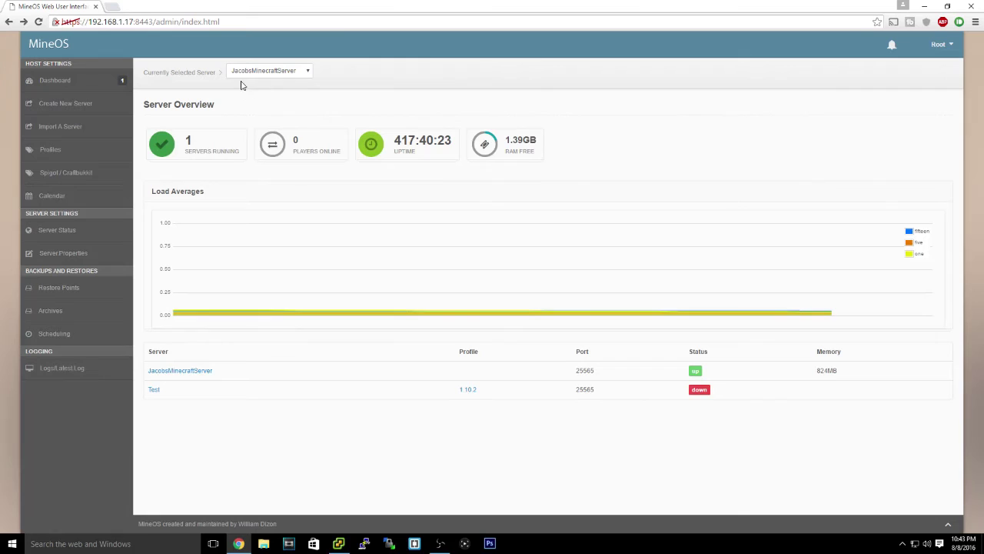